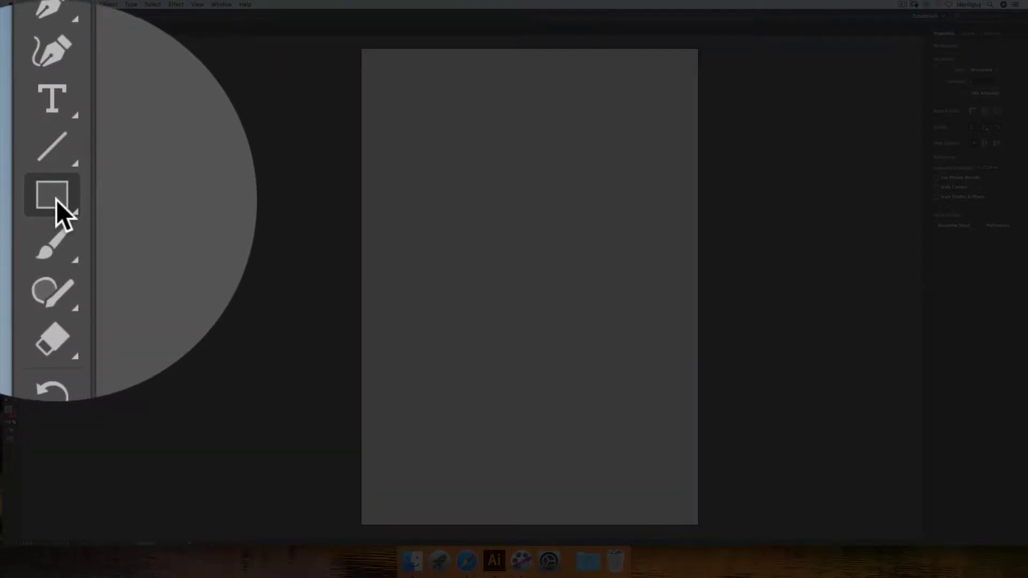
- Switch to the Star Tool from the Rectangle tool flyout
{"action": "left_click", "coordinate": [11, 118]}
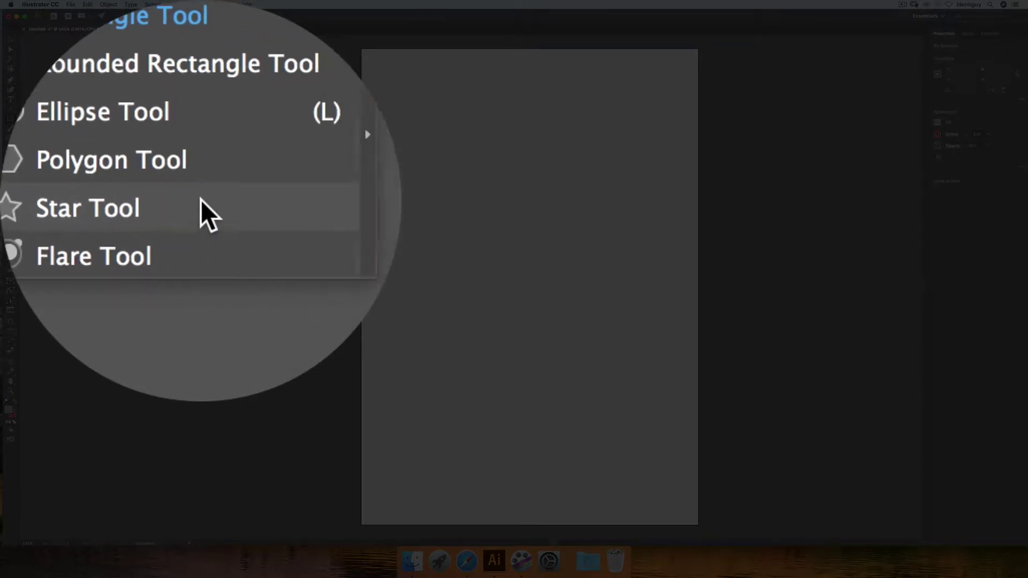
{"action": "left_click", "coordinate": [201, 200]}
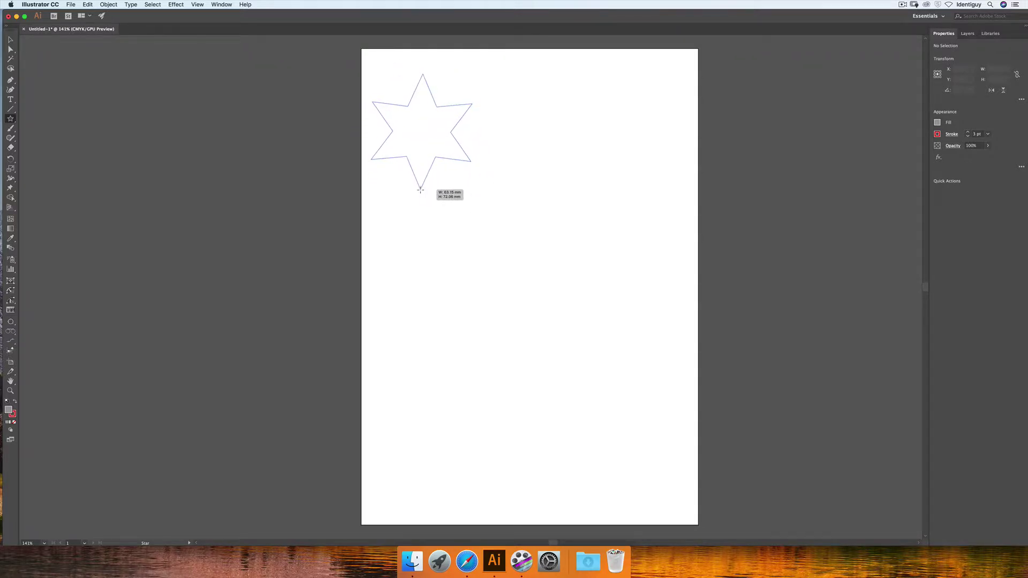
- Finish the top-left star, then drag a larger star below it and a smaller one to its right
{"action": "left_click_drag", "start_coordinate": [446, 201], "coordinate": [450, 196]}
{"action": "left_click_drag", "start_coordinate": [444, 303], "coordinate": [504, 252]}
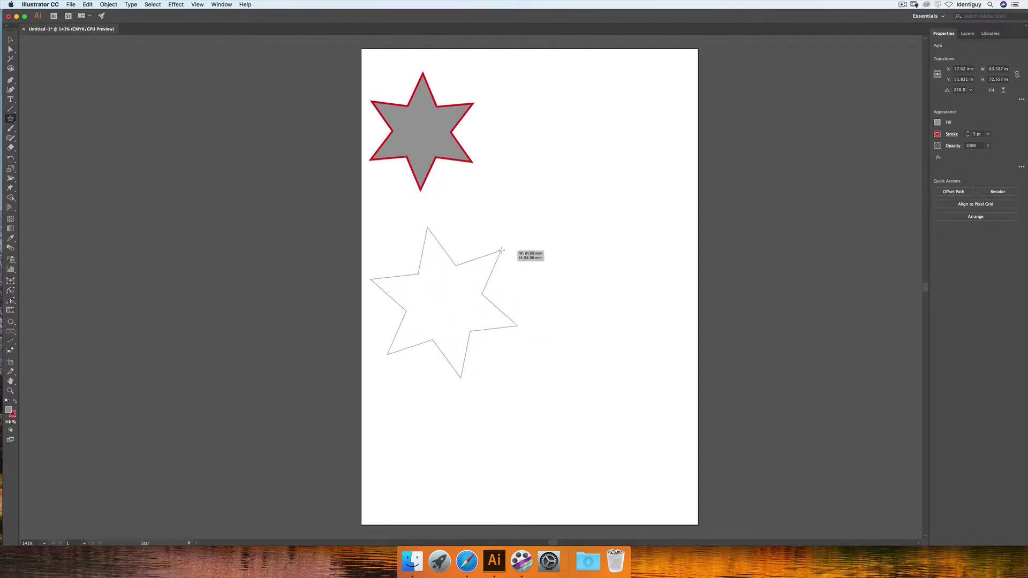
{"action": "mouse_move", "coordinate": [534, 116]}
{"action": "left_mouse_down"}
{"action": "mouse_move", "coordinate": [556, 145]}
{"action": "mouse_move", "coordinate": [524, 149]}
{"action": "left_mouse_up"}
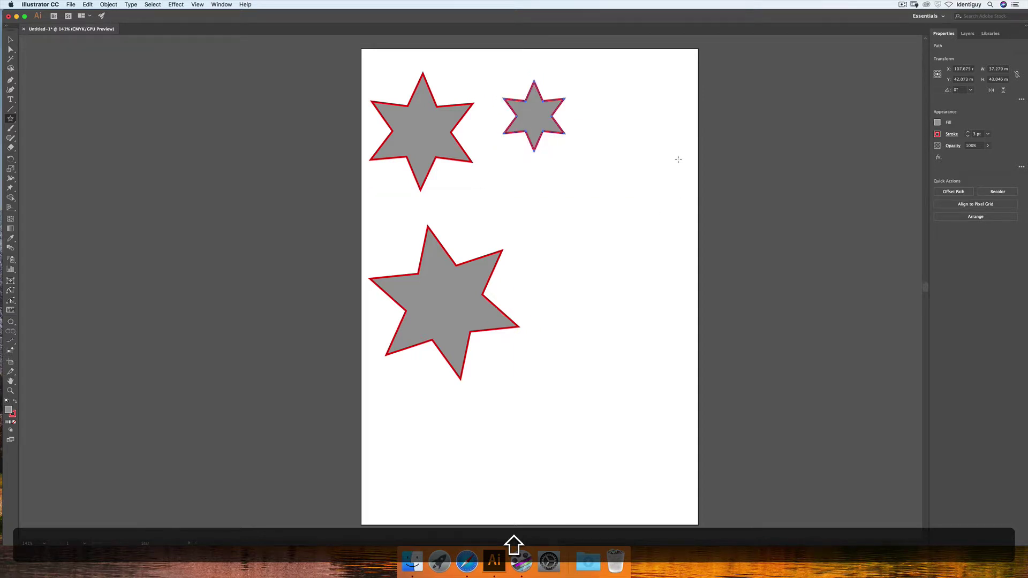
{"action": "left_click_drag", "start_coordinate": [586, 154], "coordinate": [593, 176]}
- Drag an eight-point star right of the small star, then click the artboard for exact settings
{"action": "key", "text": "Down"}
{"action": "key", "text": "Down"}
{"action": "key", "text": "Down"}
{"action": "key", "text": "Up"}
{"action": "key", "text": "Up"}
{"action": "key", "text": "Up"}
{"action": "key", "text": "Down"}
{"action": "key", "text": "Down"}
{"action": "key", "text": "Down"}
{"action": "key", "text": "Up"}
{"action": "key", "text": "Up"}
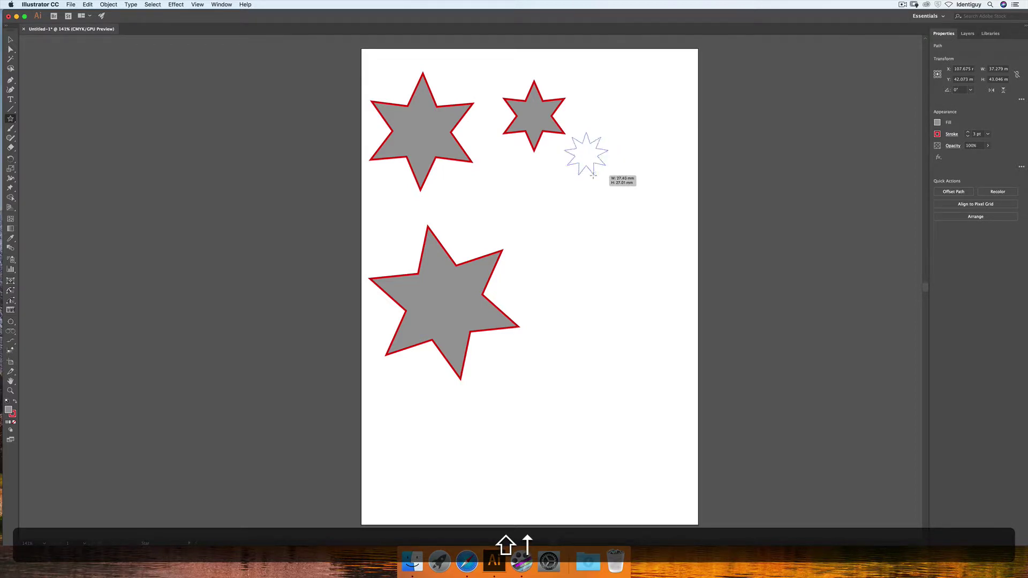
{"action": "key", "text": "Up"}
{"action": "left_click_drag", "start_coordinate": [593, 174], "coordinate": [593, 176]}
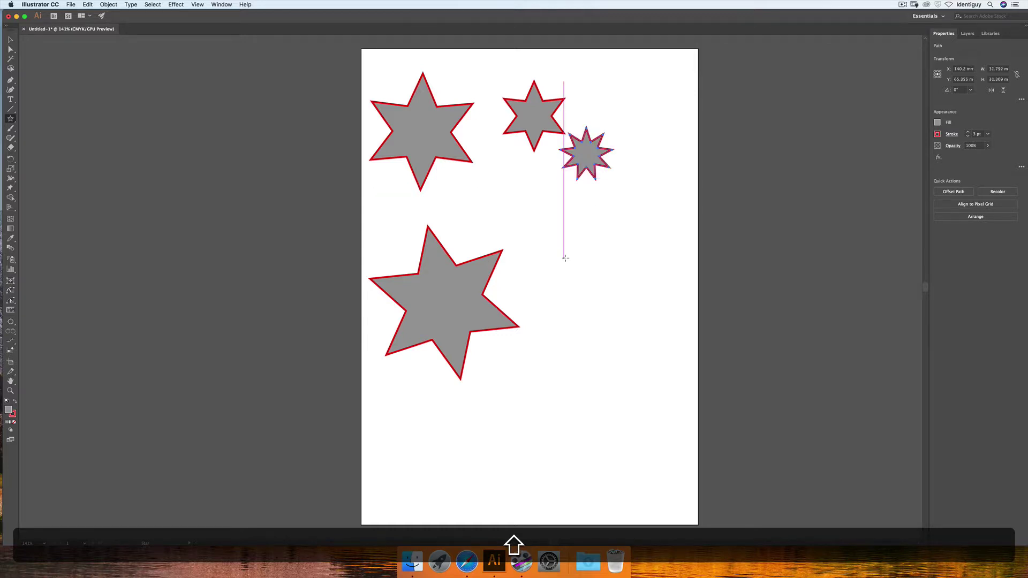
{"action": "left_click", "coordinate": [564, 257]}
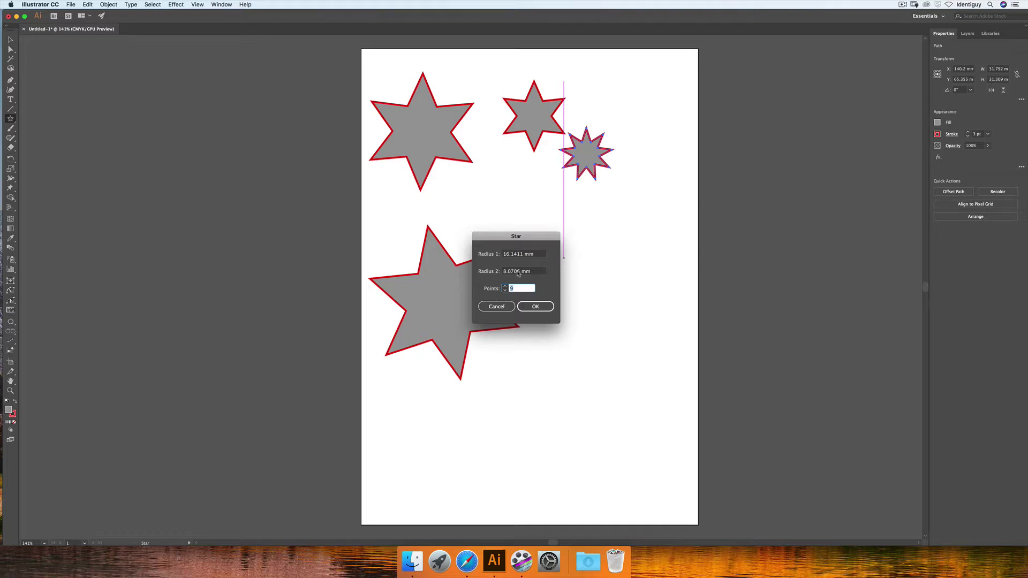
- Create a star with Radius 2 of 12 mm and 6 points from the Star dialog
{"action": "left_click_drag", "start_coordinate": [521, 272], "coordinate": [501, 273]}
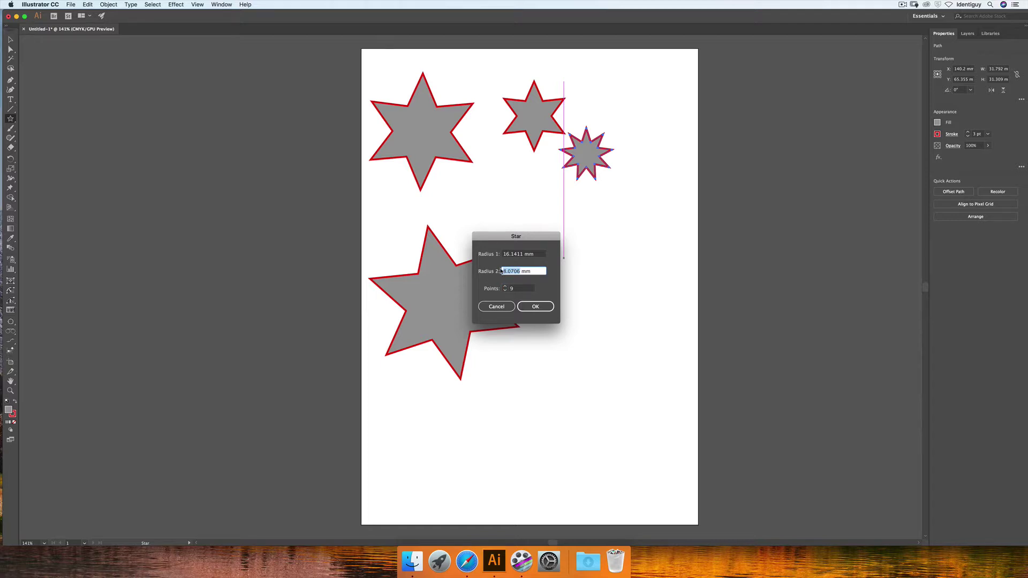
{"action": "type", "text": "12"}
{"action": "key", "text": "Tab"}
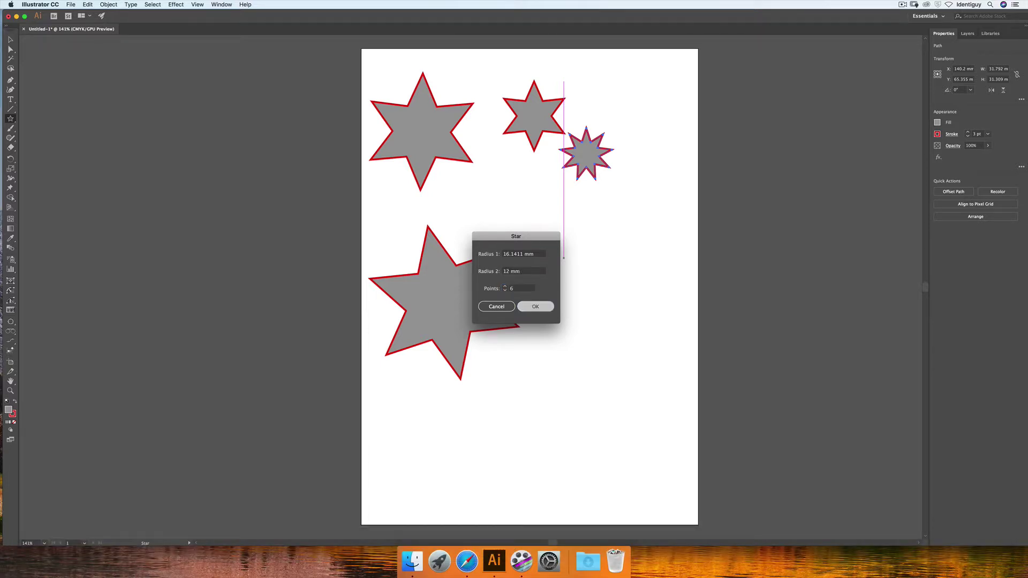
{"action": "key", "text": "Return"}
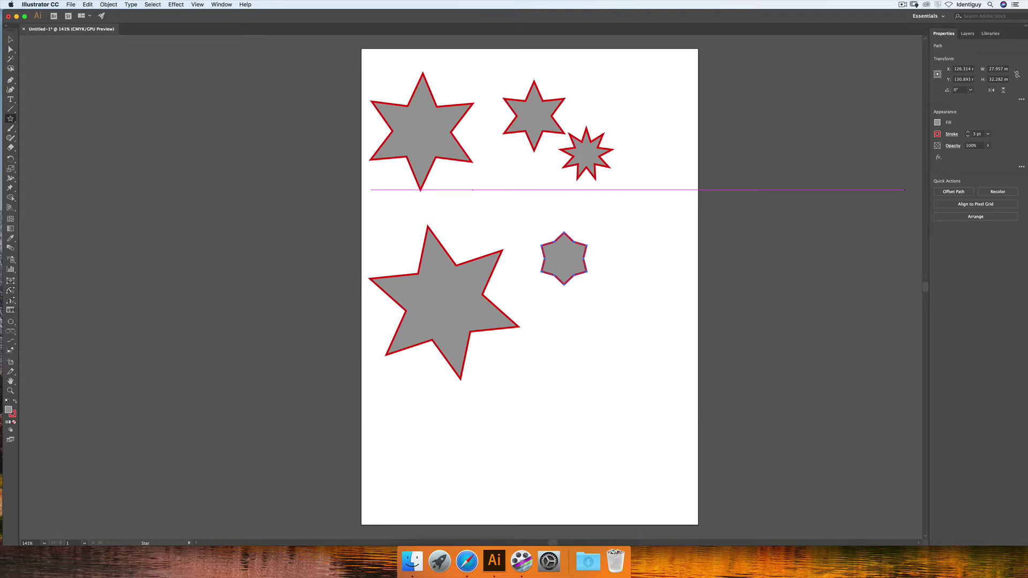
- Give the small six-point star a yellow fill and an orange stroke
{"action": "left_click", "coordinate": [938, 122]}
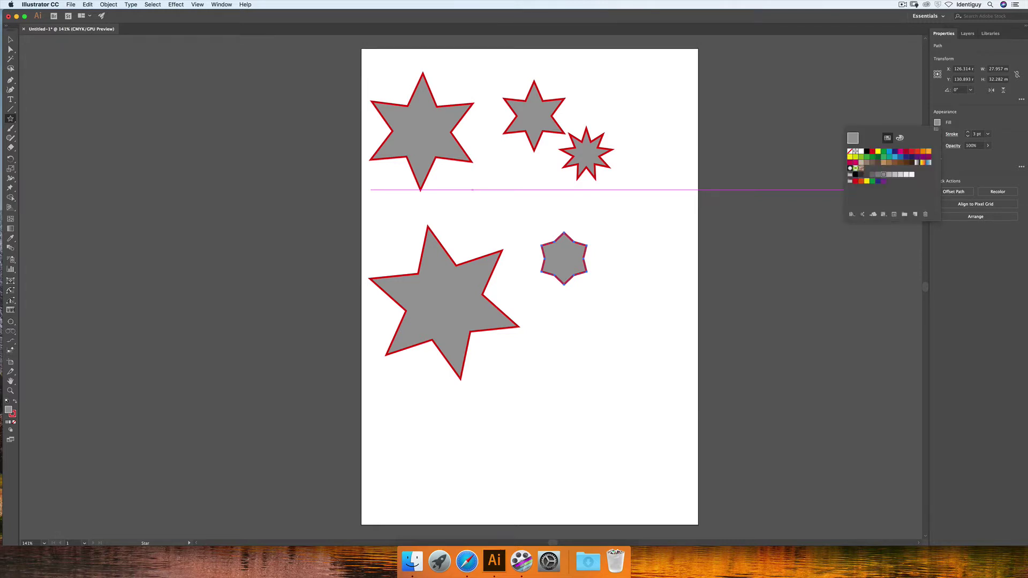
{"action": "left_click", "coordinate": [858, 156]}
{"action": "left_click", "coordinate": [937, 134]}
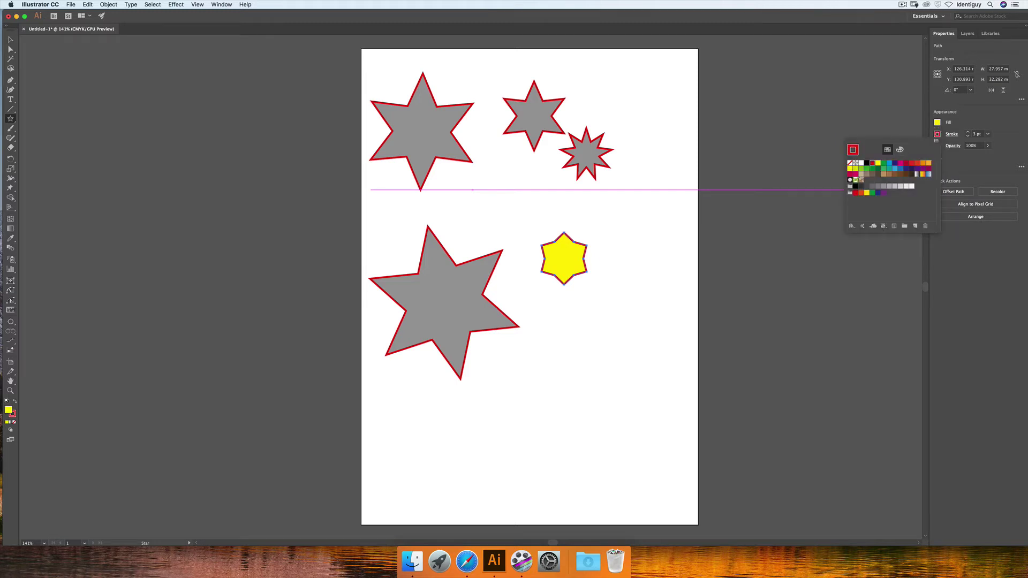
{"action": "left_click", "coordinate": [865, 165]}
{"action": "key", "text": "Escape"}
- Raise the stroke weight two steps, then deselect everything with the Selection tool
{"action": "key", "text": "Up"}
{"action": "key", "text": "Up"}
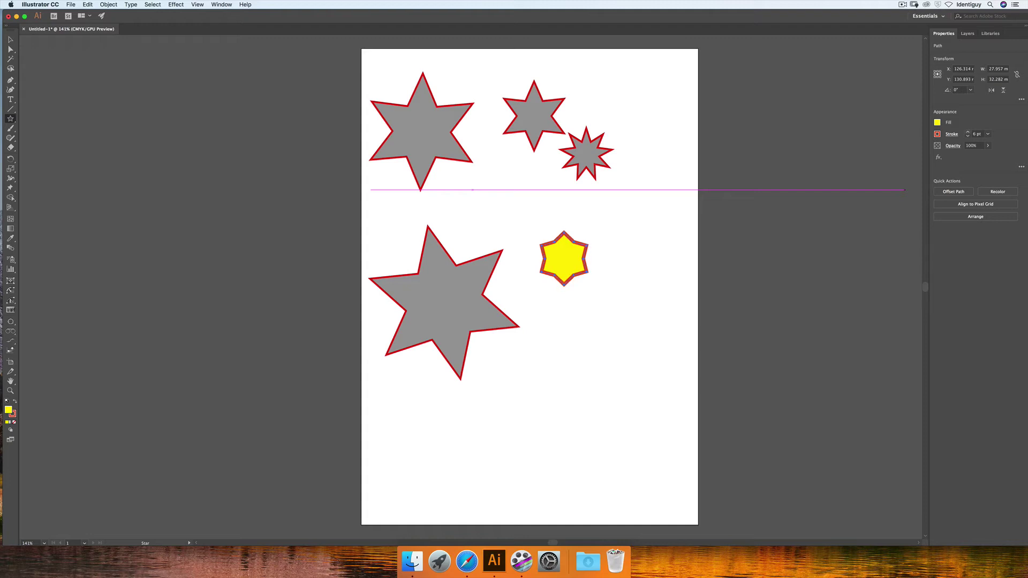
{"action": "key", "text": "Up"}
{"action": "key", "text": "Up"}
{"action": "key", "text": "v"}
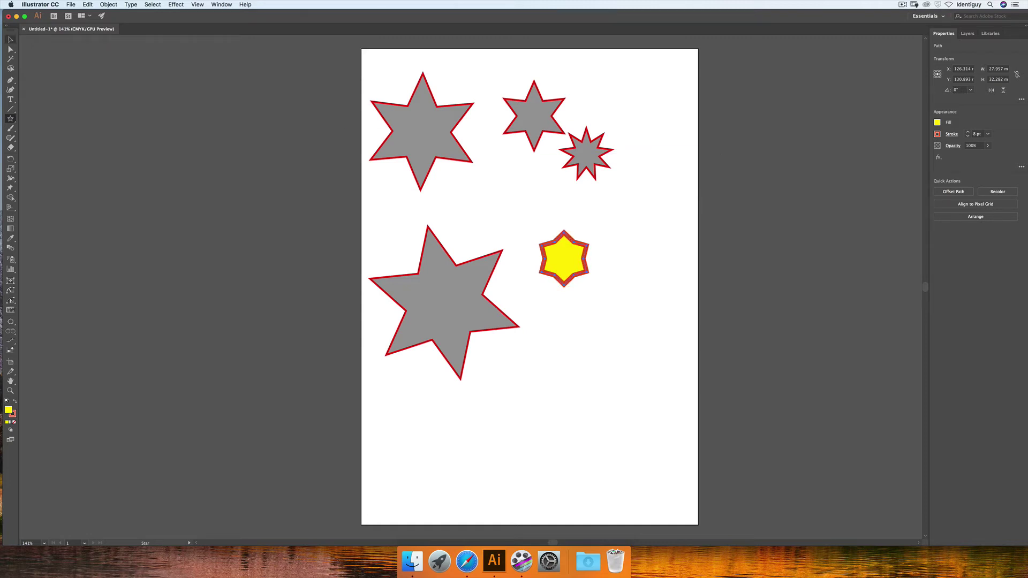
{"action": "key", "text": "super+shift+a"}
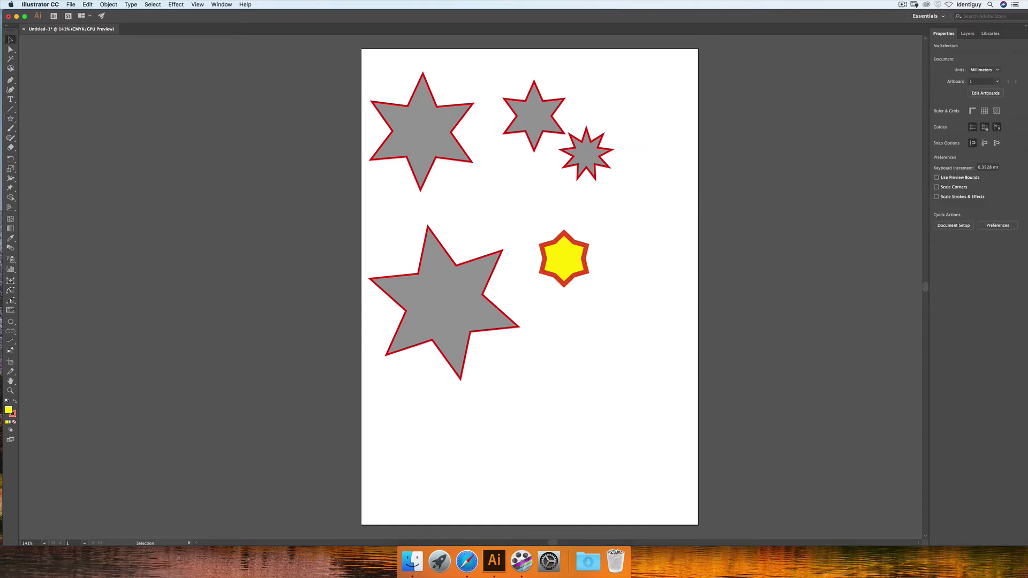